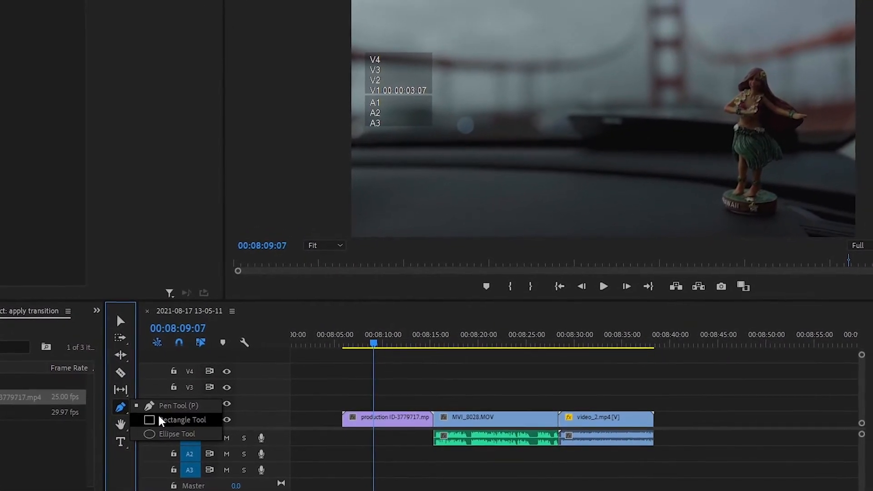
pyautogui.click(147, 441)
pyautogui.click(101, 421)
pyautogui.click(121, 431)
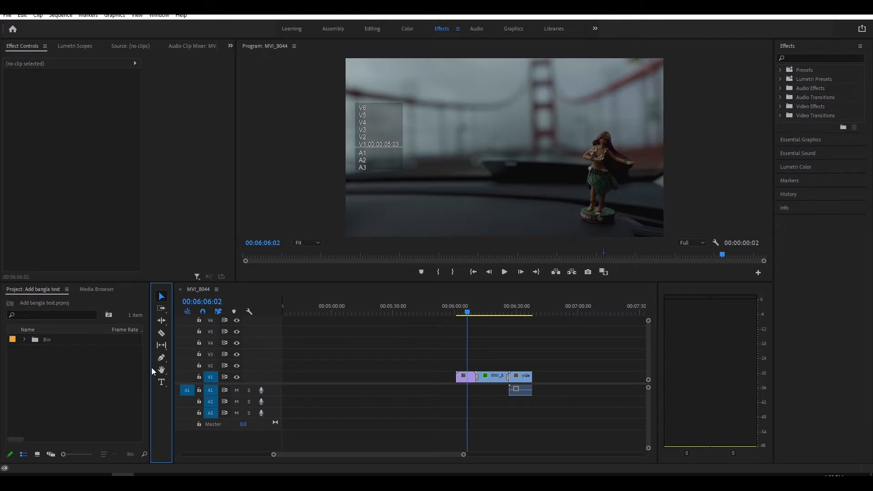
# Draw an irregular eleven-point shape with the Pen tool, to the left of the hula figure in the dashboard clip.
pyautogui.click(162, 362)
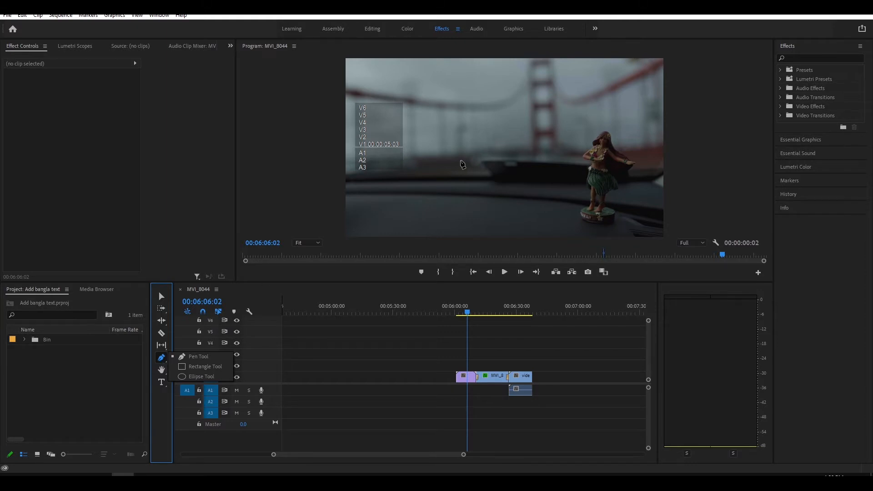
pyautogui.click(441, 119)
pyautogui.click(504, 120)
pyautogui.click(479, 159)
pyautogui.click(436, 152)
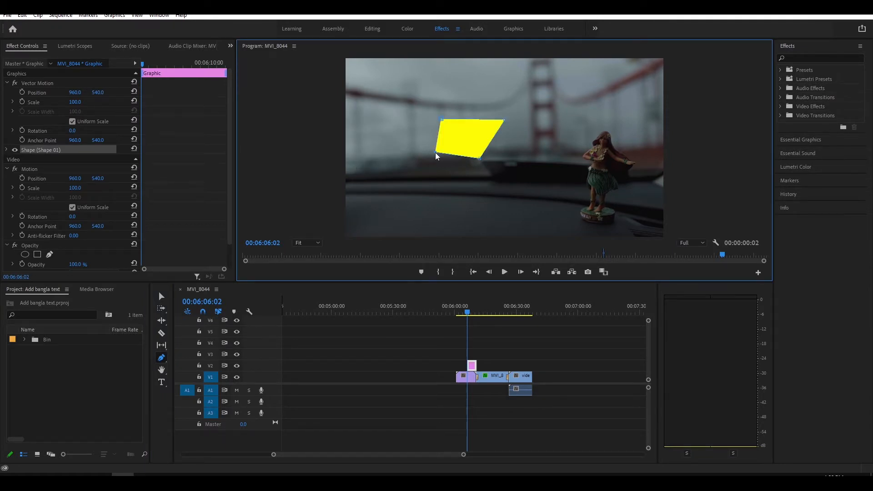
pyautogui.click(423, 158)
pyautogui.click(428, 167)
pyautogui.click(438, 167)
pyautogui.click(443, 177)
pyautogui.click(454, 183)
pyautogui.click(463, 191)
pyautogui.click(476, 193)
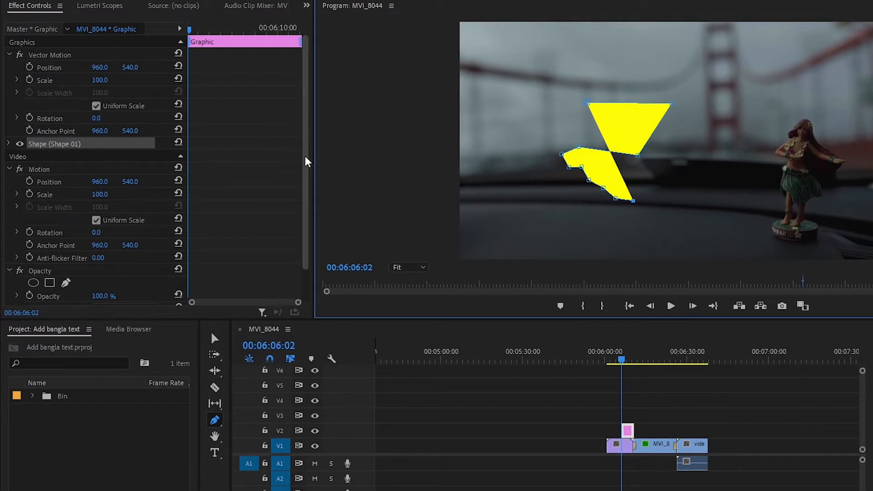
# Change the fill colour of the drawn shape to near-black.
pyautogui.scroll(-2, 306, 162)
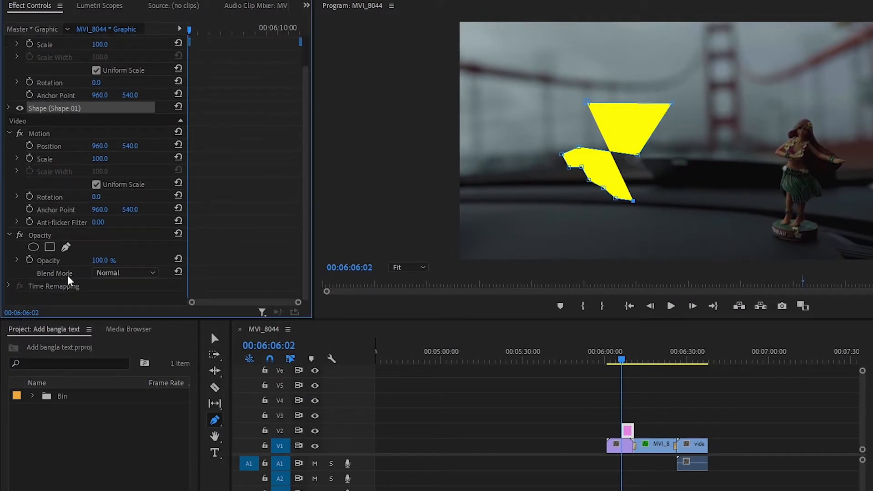
pyautogui.click(9, 108)
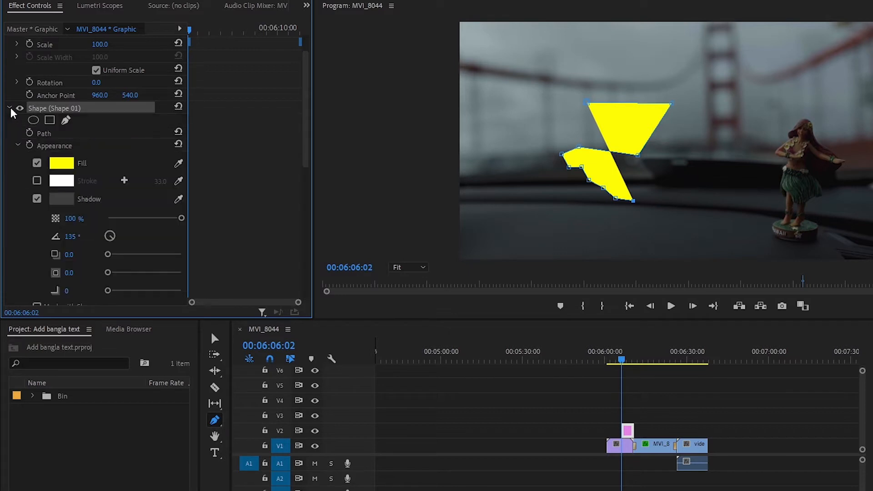
pyautogui.click(68, 165)
pyautogui.moveTo(562, 264); pyautogui.dragTo(576, 226)
pyautogui.click(714, 200)
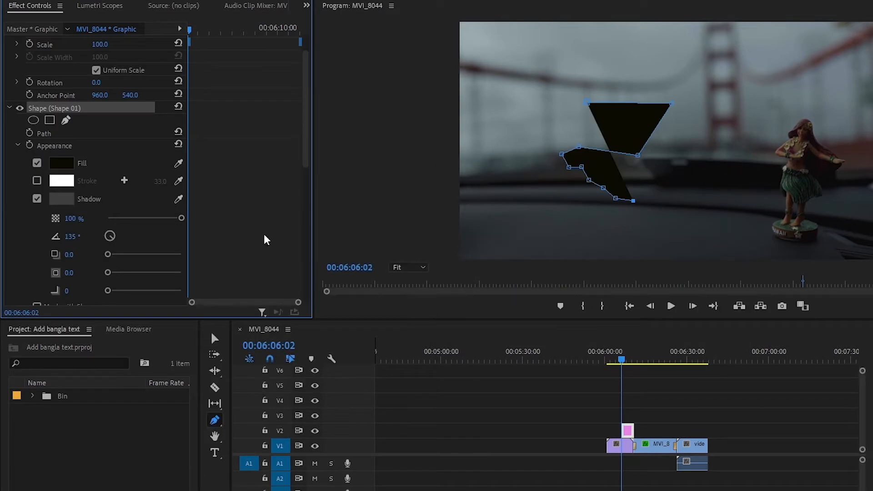
# Enable a white stroke on the shape and set its width to 18.
pyautogui.click(37, 181)
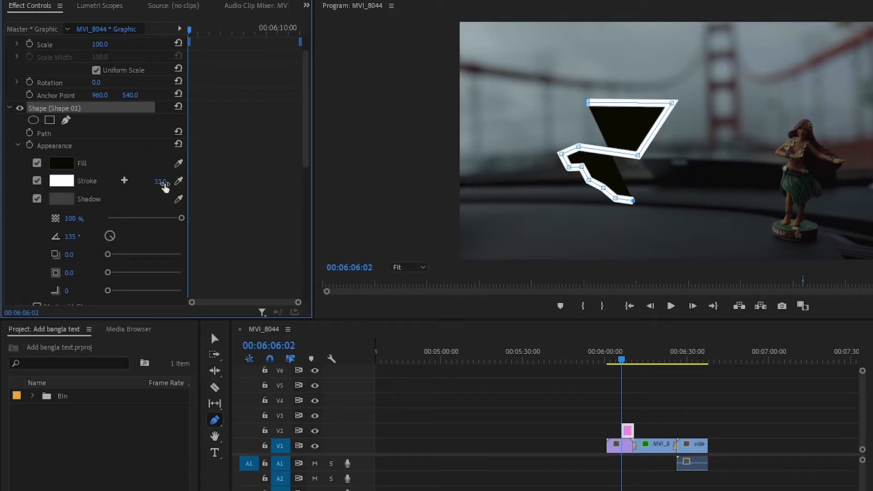
pyautogui.moveTo(160, 181)
pyautogui.mouseDown()
pyautogui.moveTo(136, 181)
pyautogui.moveTo(173, 181)
pyautogui.moveTo(152, 180)
pyautogui.mouseUp()
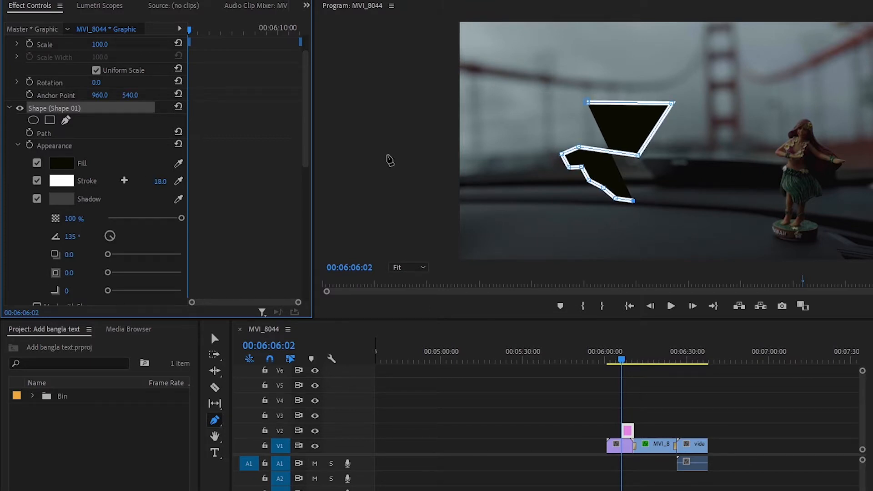
pyautogui.moveTo(108, 254)
pyautogui.mouseDown()
pyautogui.moveTo(147, 256)
pyautogui.moveTo(96, 254)
pyautogui.mouseUp()
pyautogui.scroll(-1, 306, 157)
pyautogui.moveTo(306, 162); pyautogui.dragTo(312, 140)
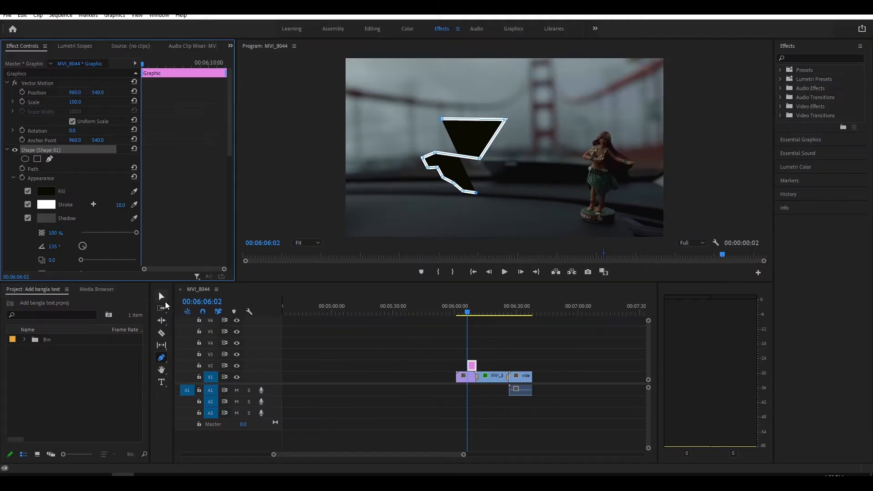
# Delete the pen-drawn shape and move the playhead to 00:06:15:04 in the presenter clip.
pyautogui.click(214, 339)
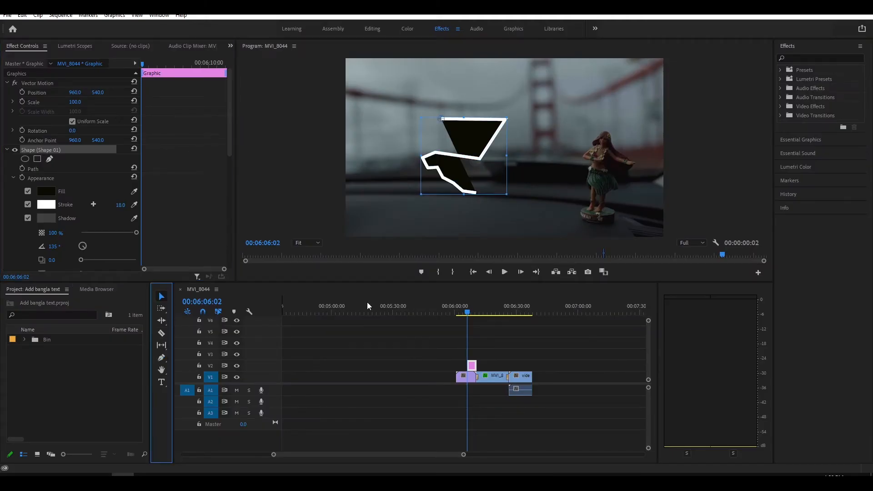
pyautogui.press('Delete')
pyautogui.click(471, 314)
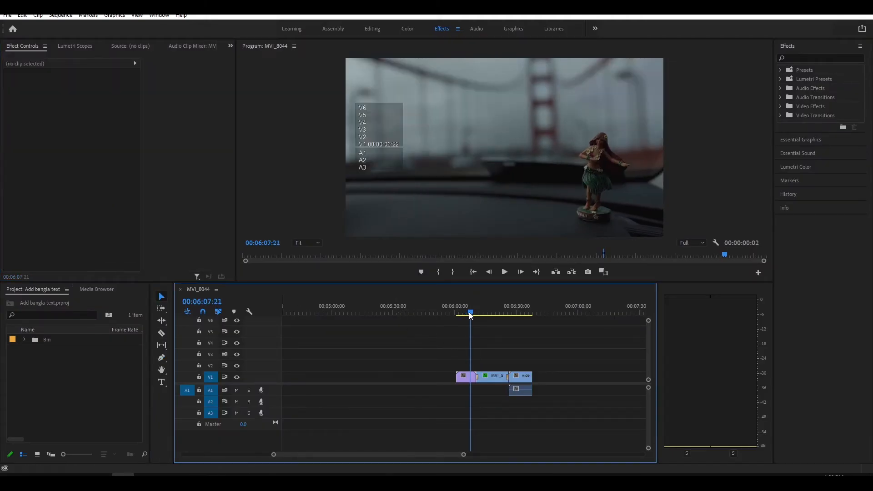
pyautogui.moveTo(470, 313); pyautogui.dragTo(486, 314)
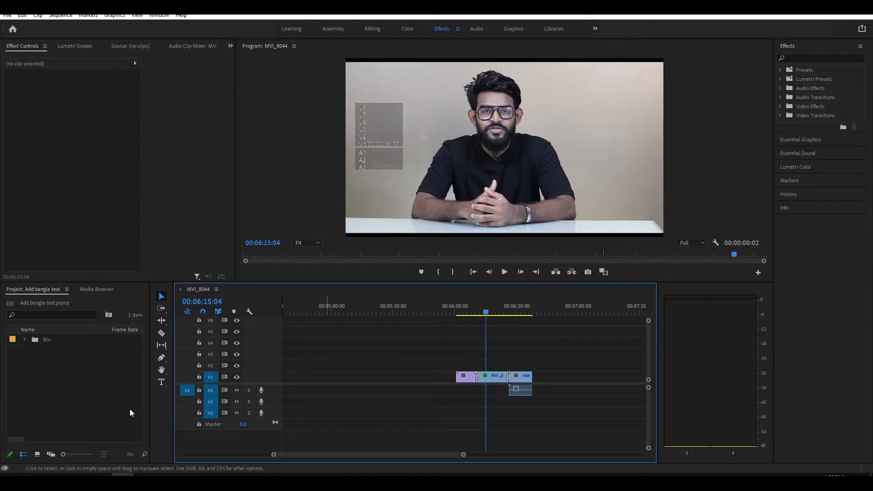
# Draw two rectangles with the Rectangle tool, one on each side of the presenter's head.
pyautogui.click(165, 359)
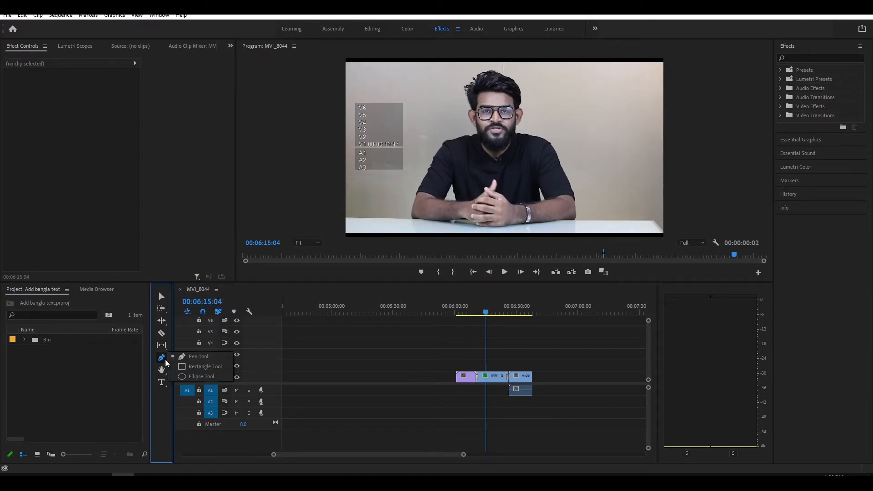
pyautogui.click(203, 366)
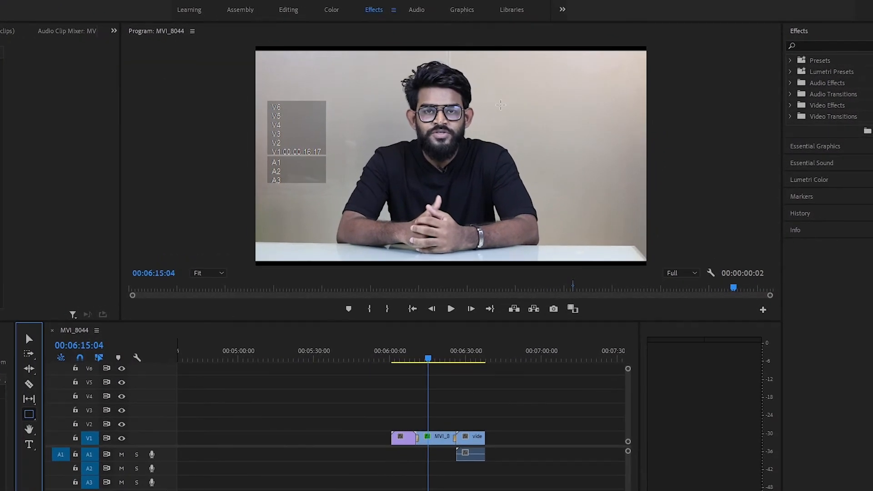
pyautogui.moveTo(506, 96); pyautogui.dragTo(583, 154)
pyautogui.moveTo(275, 105)
pyautogui.mouseDown()
pyautogui.moveTo(289, 120)
pyautogui.moveTo(394, 130)
pyautogui.mouseUp()
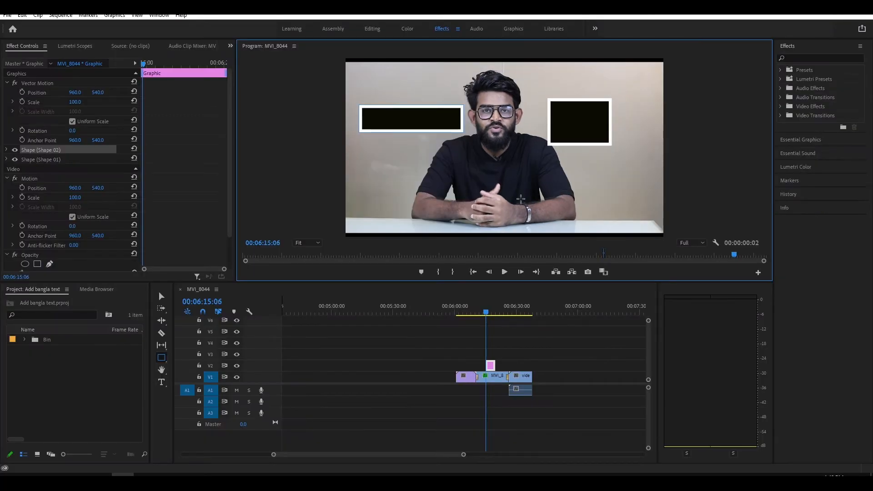
pyautogui.press('Left')
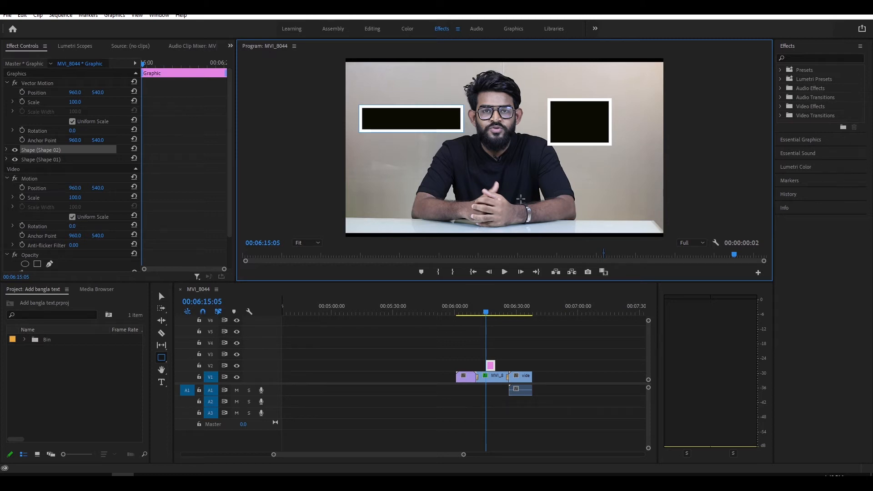
# Enlarge both rectangles, extending the left one downward and outward and the right one outward and downward.
pyautogui.click(162, 296)
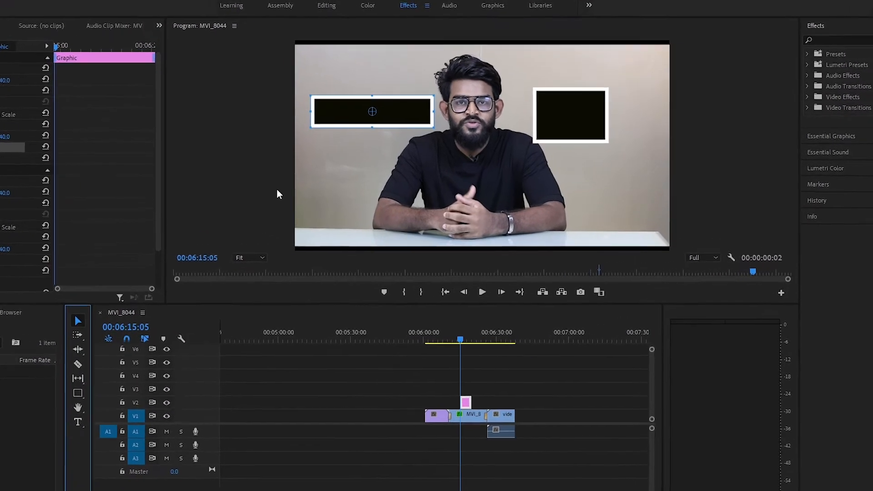
pyautogui.moveTo(353, 124); pyautogui.dragTo(345, 142)
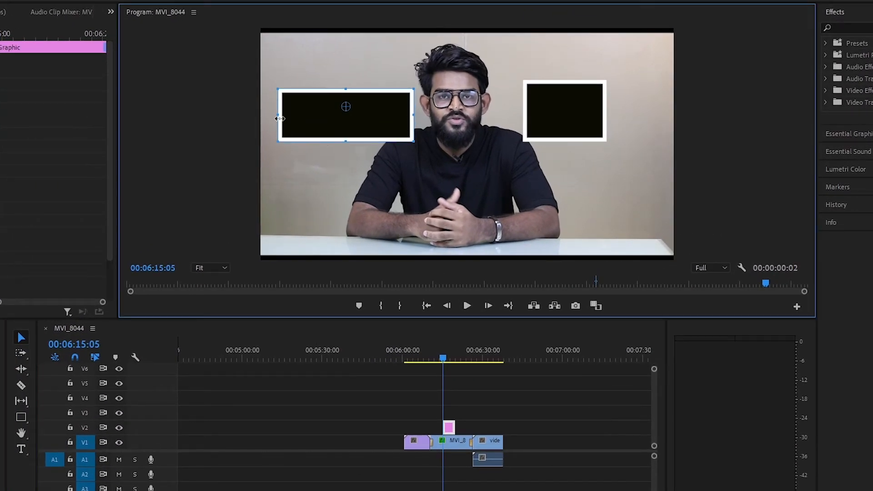
pyautogui.moveTo(278, 117); pyautogui.dragTo(271, 118)
pyautogui.click(608, 113)
pyautogui.moveTo(610, 112); pyautogui.dragTo(645, 124)
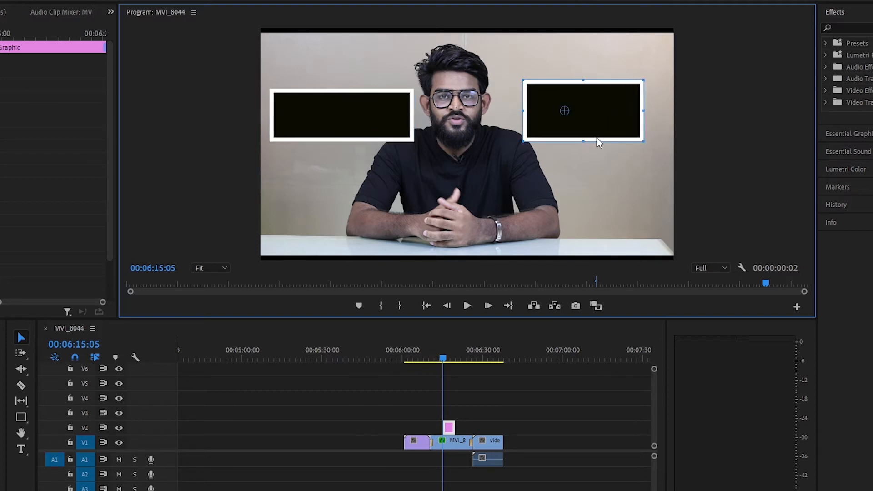
pyautogui.moveTo(585, 141); pyautogui.dragTo(588, 171)
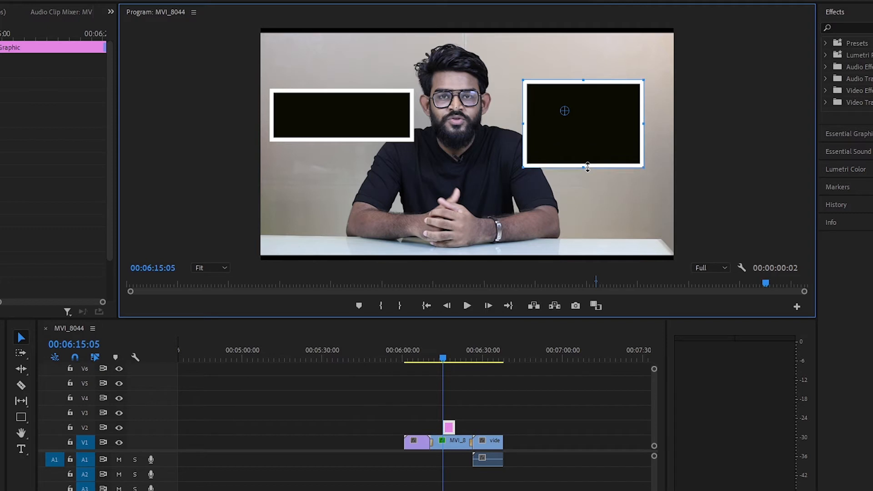
# Add the text "Square" at 00:06:17:09, centred inside the rectangle on the right of the presenter.
pyautogui.click(449, 357)
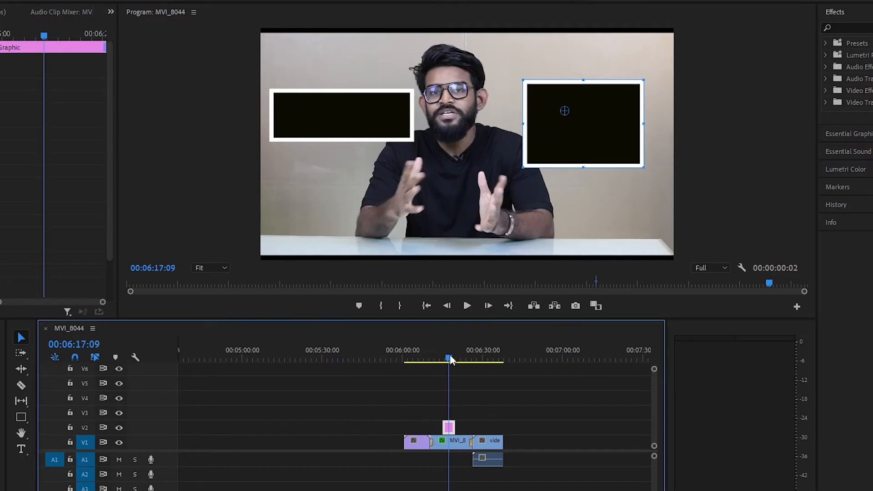
pyautogui.click(503, 383)
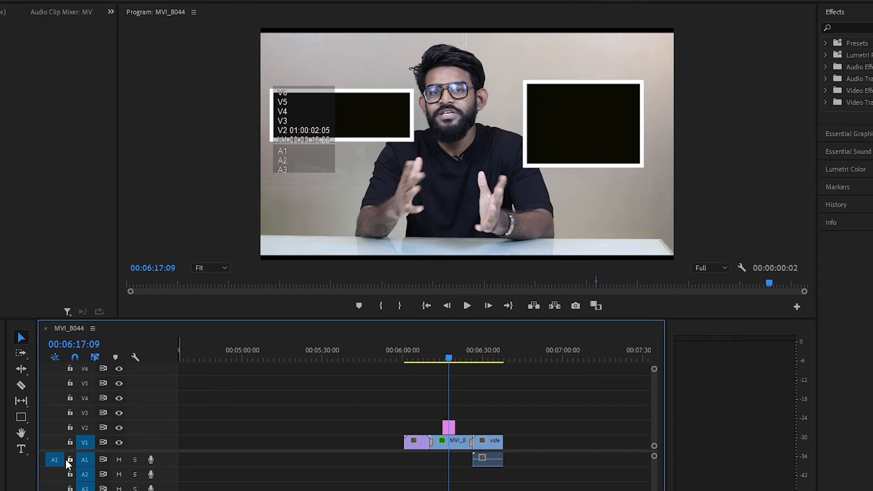
pyautogui.click(21, 449)
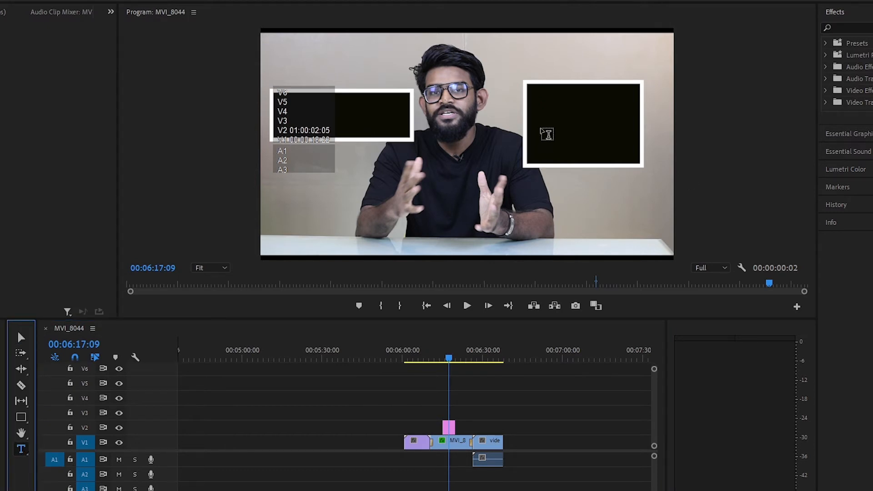
pyautogui.click(544, 127)
pyautogui.click(543, 120)
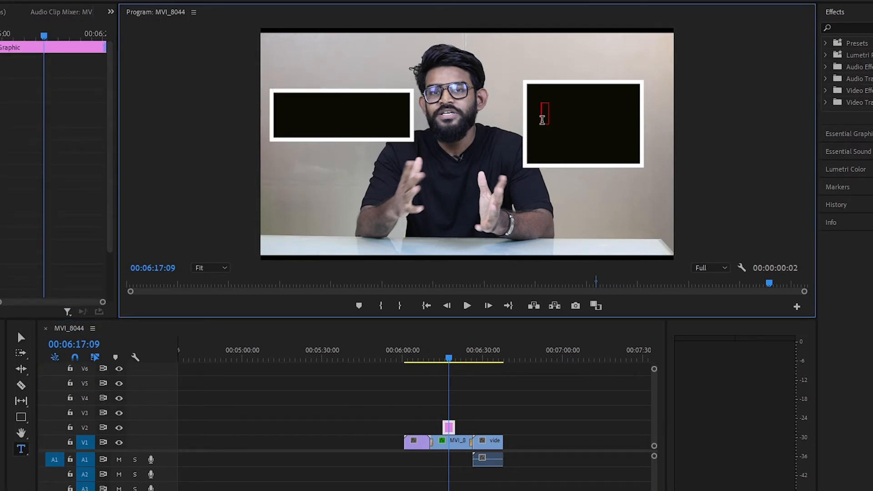
pyautogui.write('Square')
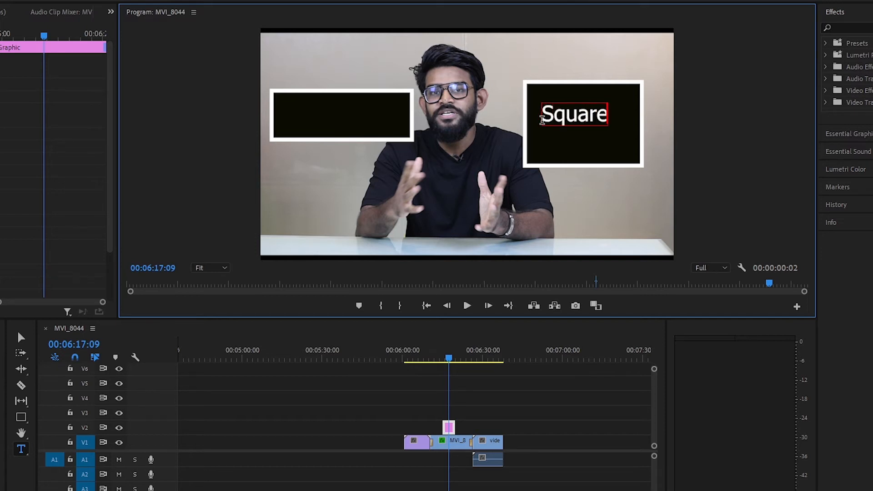
pyautogui.press('Escape')
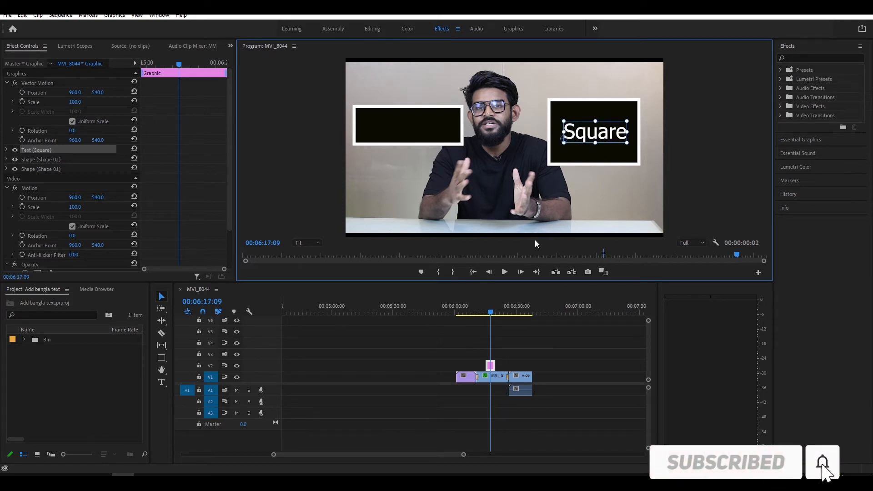
pyautogui.click(594, 192)
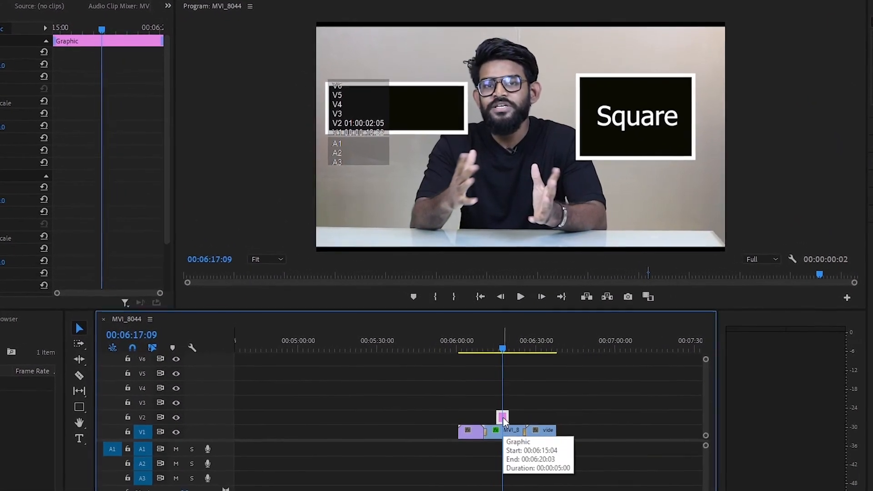
# Draw two ellipses at 00:06:22:16 with the Ellipse tool, one on each side of the presenter's head.
pyautogui.click(514, 345)
pyautogui.moveTo(519, 364); pyautogui.dragTo(522, 364)
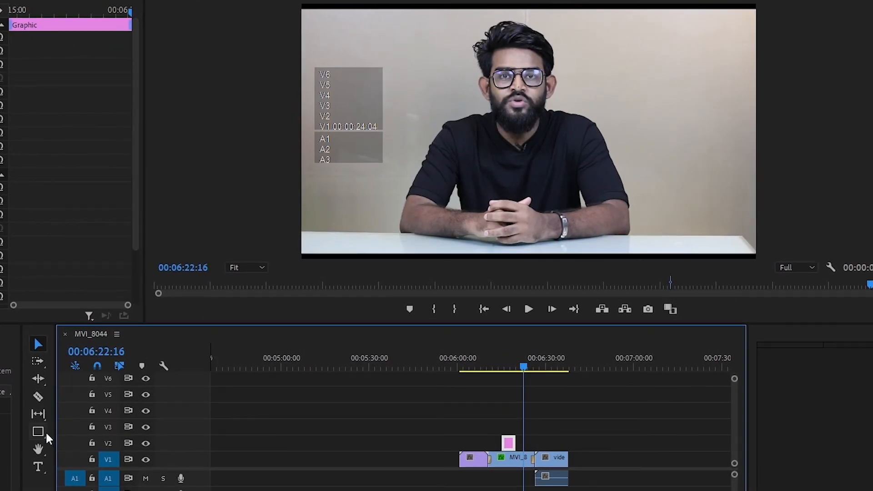
pyautogui.click(47, 436)
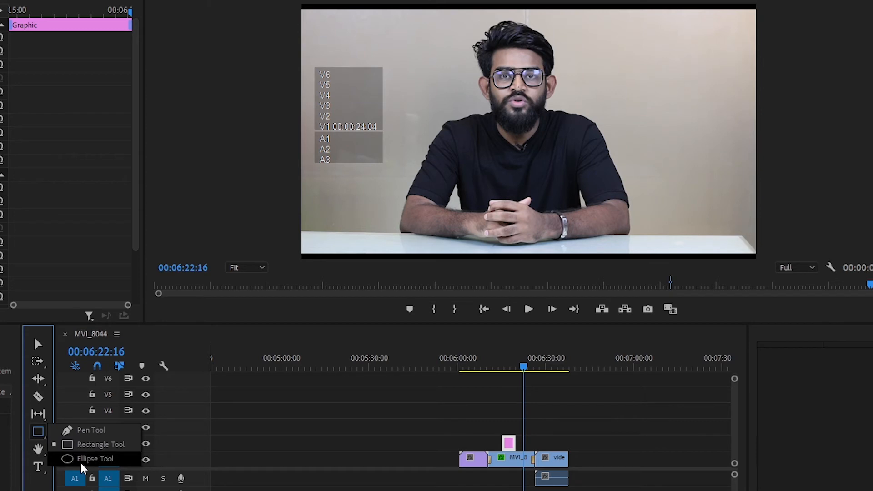
pyautogui.click(81, 463)
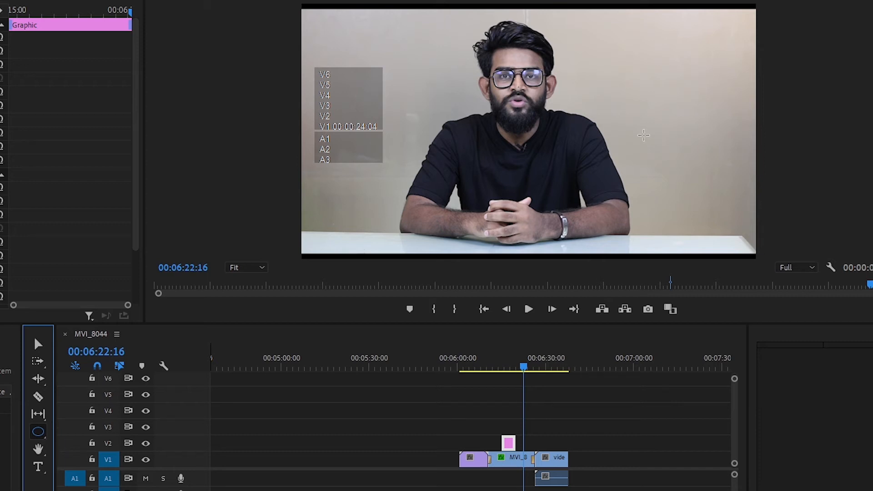
pyautogui.moveTo(601, 64); pyautogui.dragTo(691, 150)
pyautogui.moveTo(323, 57); pyautogui.dragTo(408, 158)
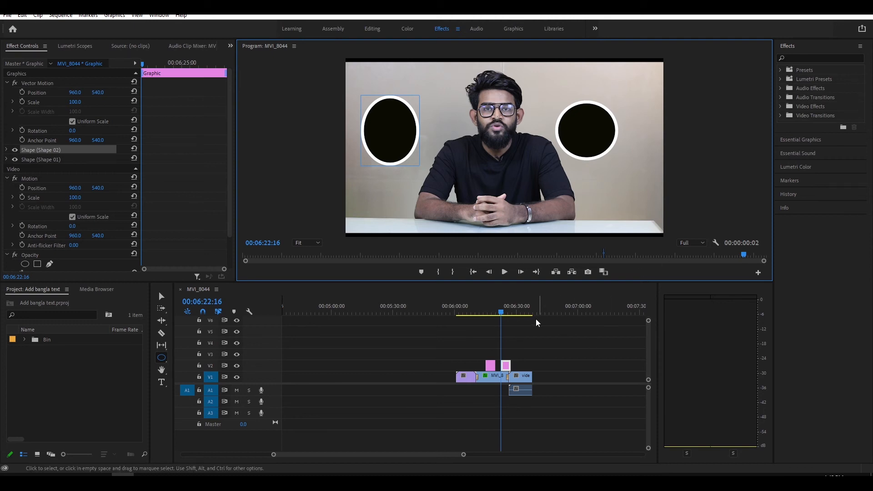
# Review the rectangle and ellipse graphics and the opening dashboard clip by moving through the sequence.
pyautogui.click(505, 313)
pyautogui.moveTo(506, 314); pyautogui.dragTo(490, 314)
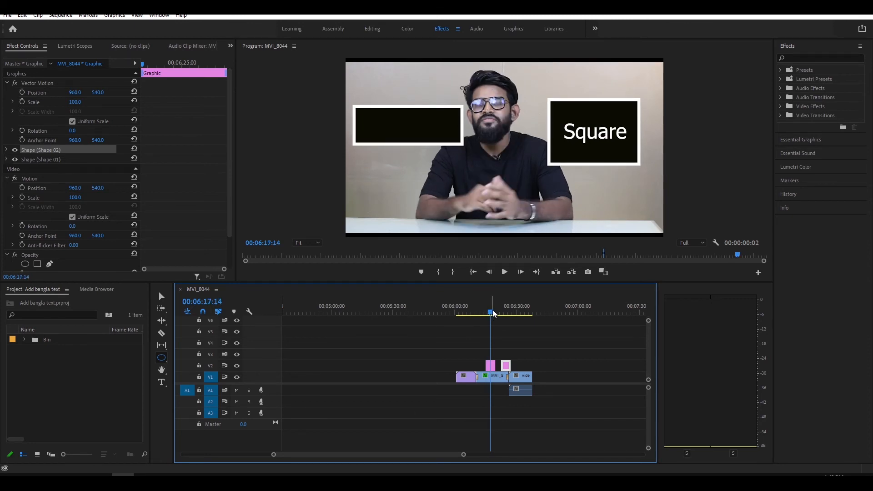
pyautogui.moveTo(493, 313); pyautogui.dragTo(492, 314)
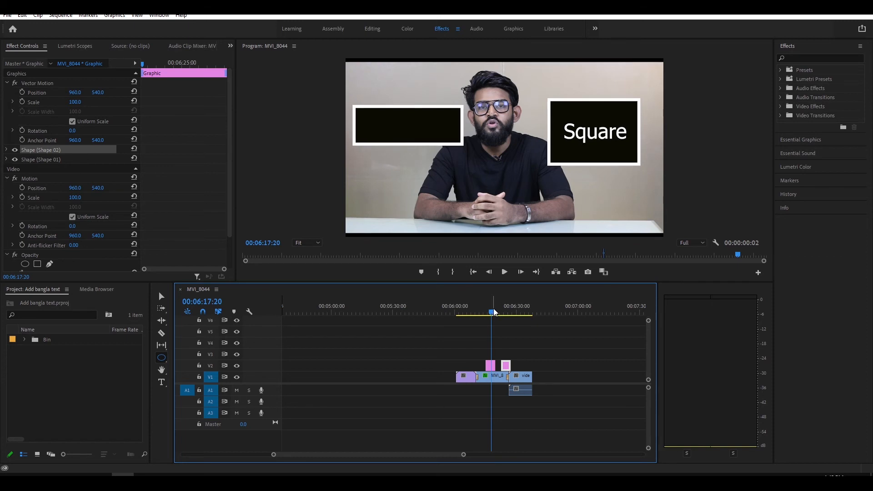
pyautogui.click(467, 312)
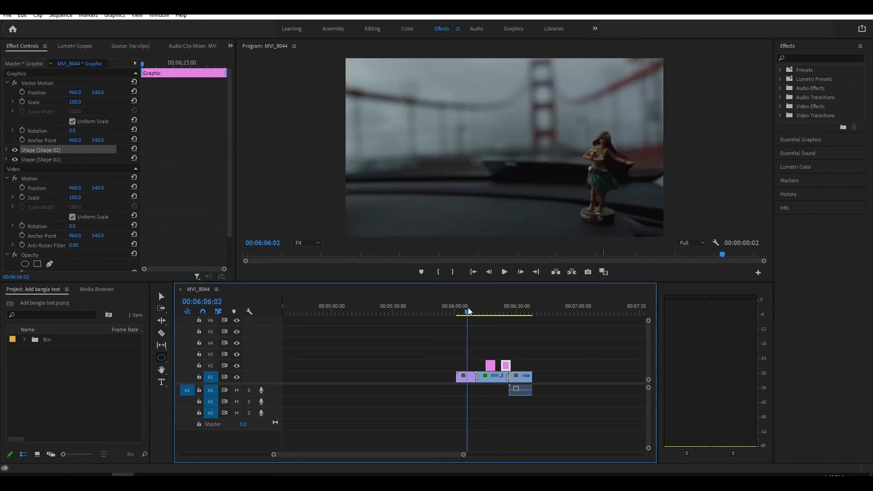
pyautogui.click(465, 380)
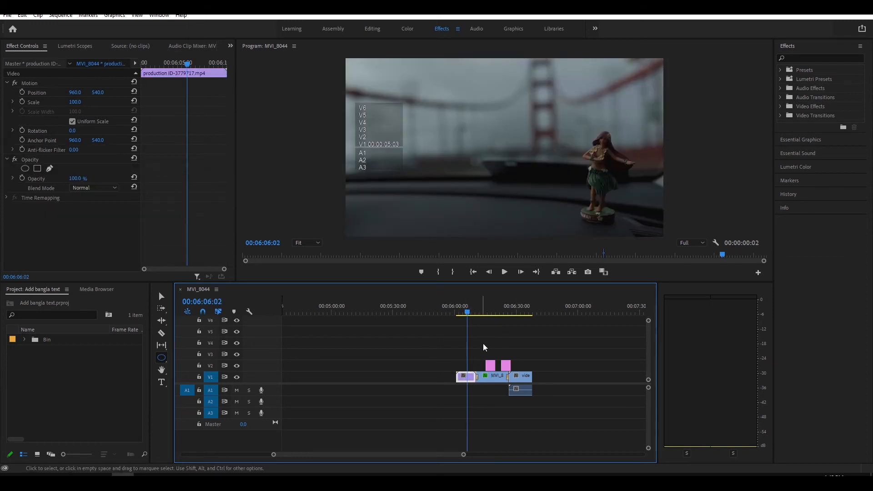
pyautogui.click(487, 312)
pyautogui.press('space')
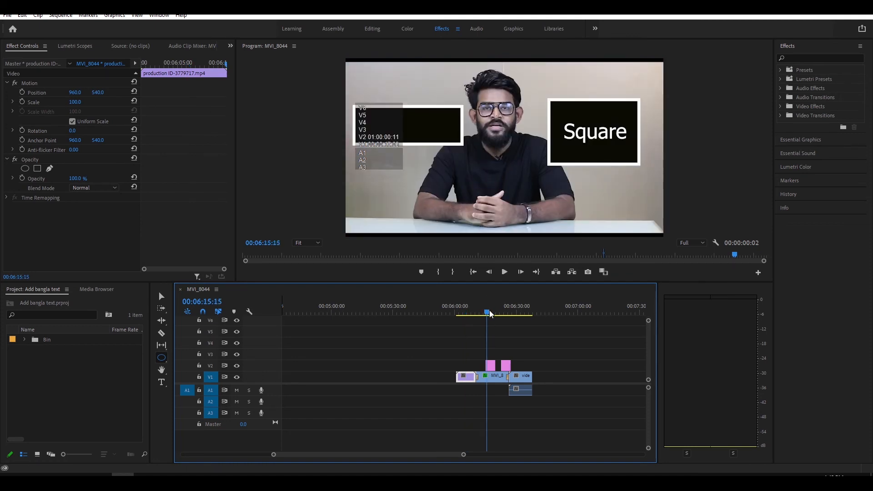